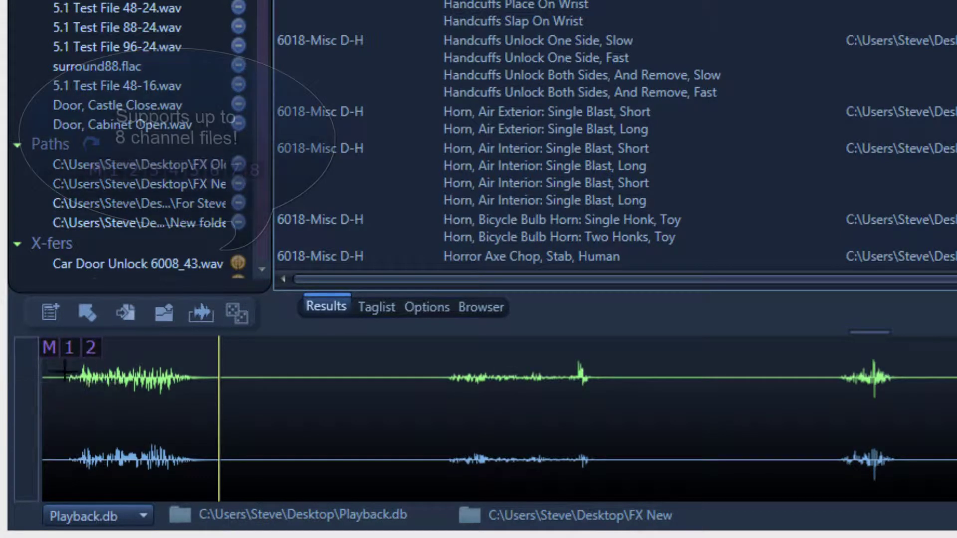
- Play channel 2 alone, then channel 1 alone, returning to both channels after each
click(90, 348)
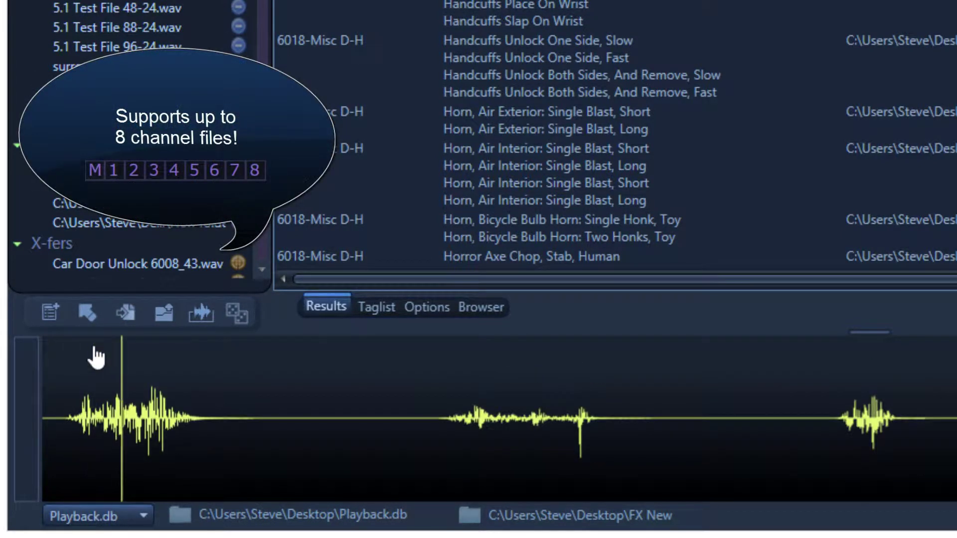
click(94, 349)
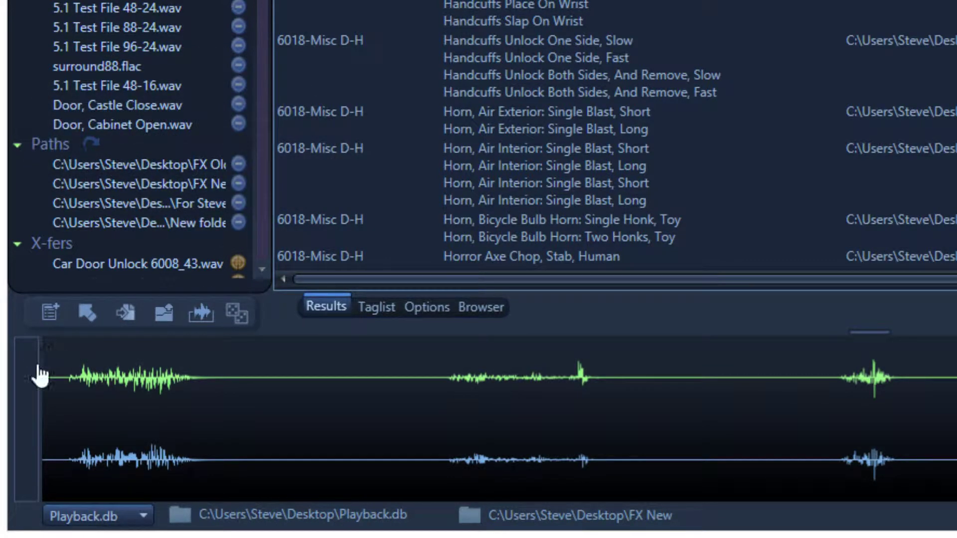
click(72, 352)
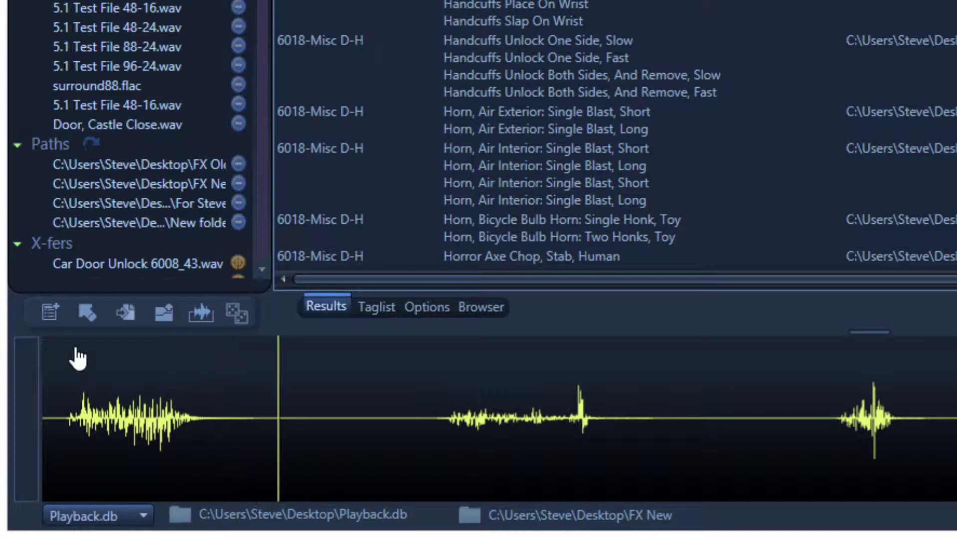
click(77, 358)
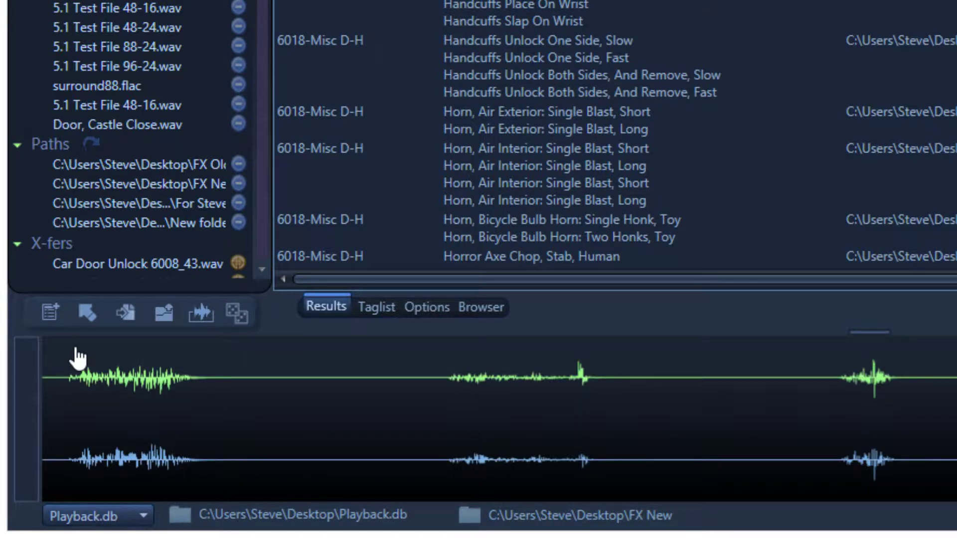
- Cycle through the single channels again, then play the sound summed to mono
click(78, 358)
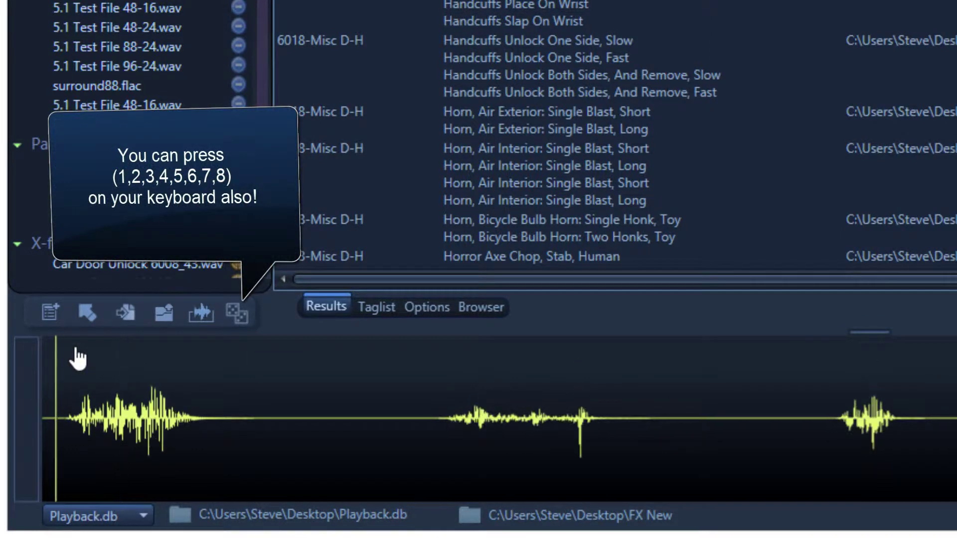
click(77, 357)
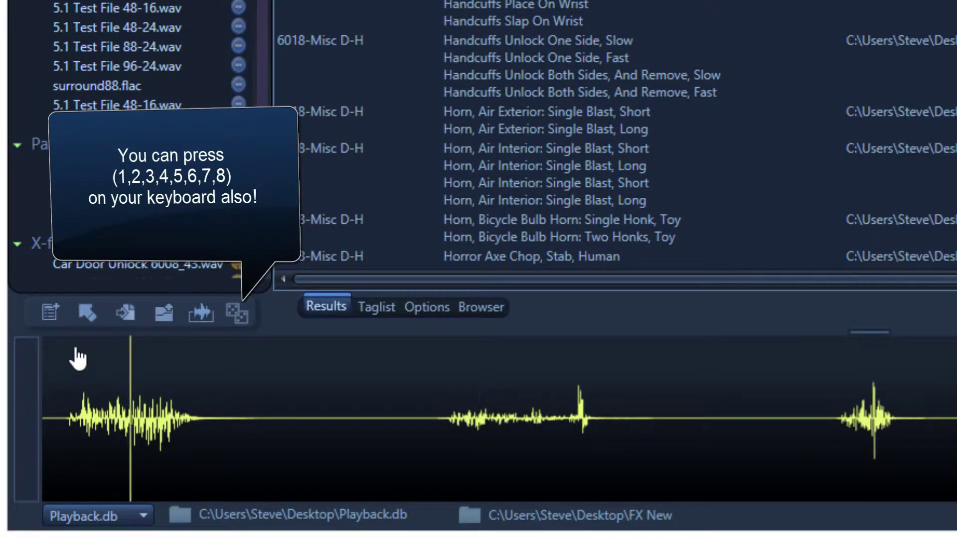
click(77, 358)
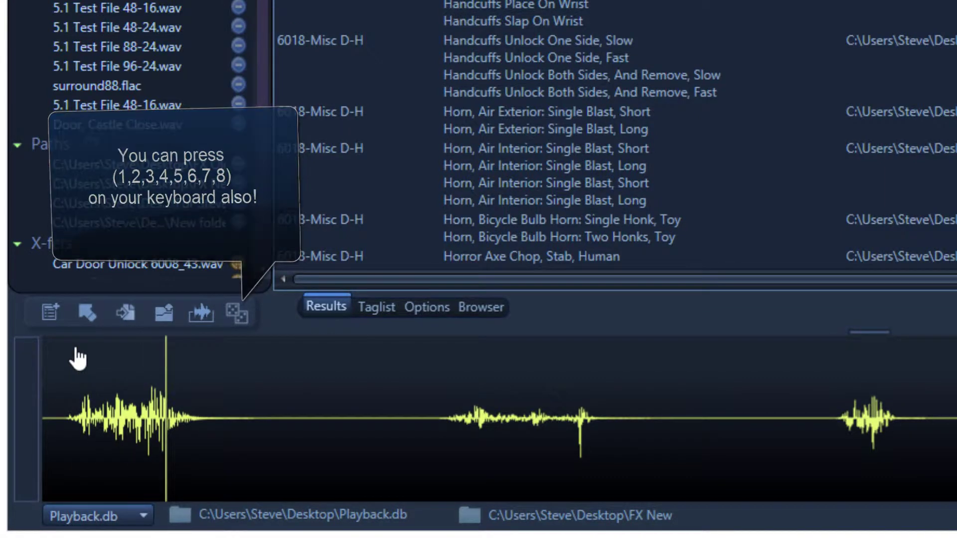
click(77, 358)
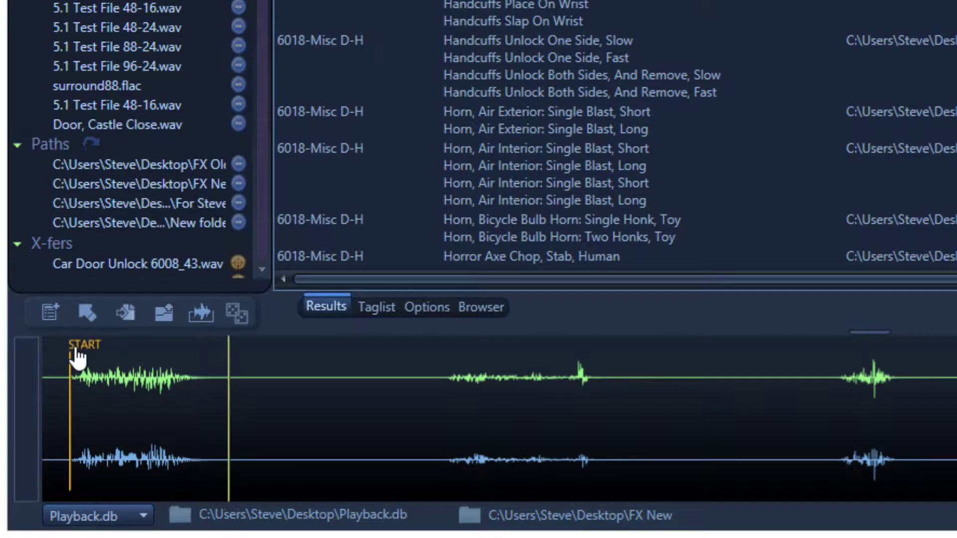
mouse_move(32, 365)
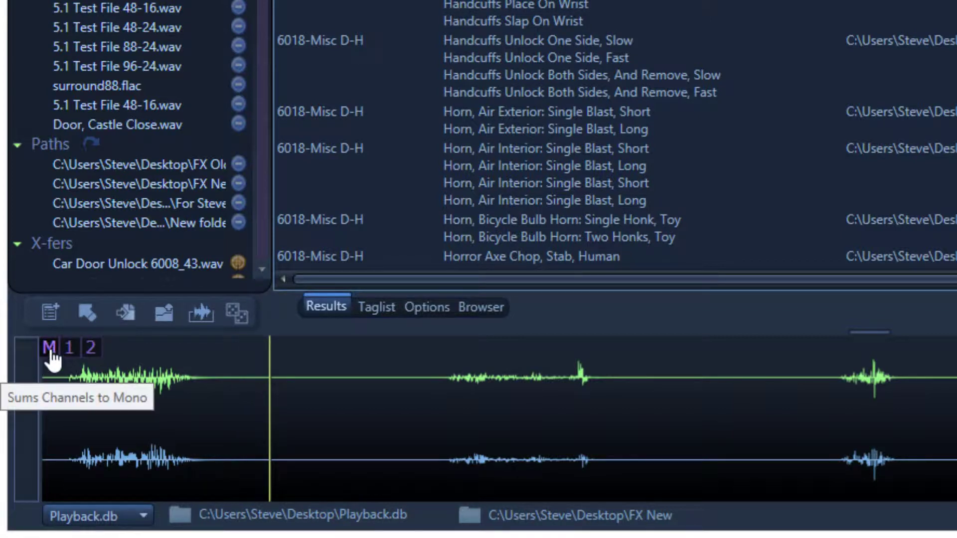
click(49, 348)
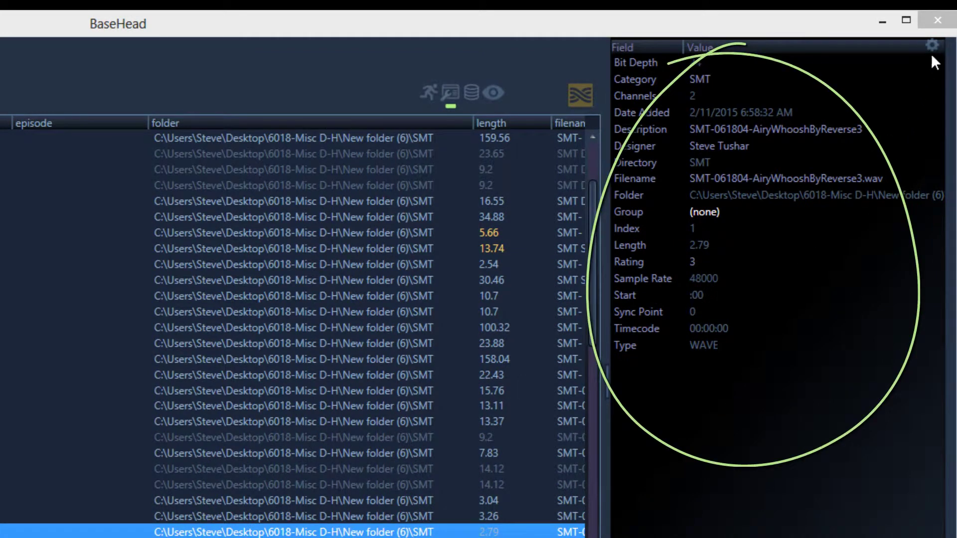
- Switch the details panel to User Definable Display and open the fields Hide/Show chooser
click(932, 46)
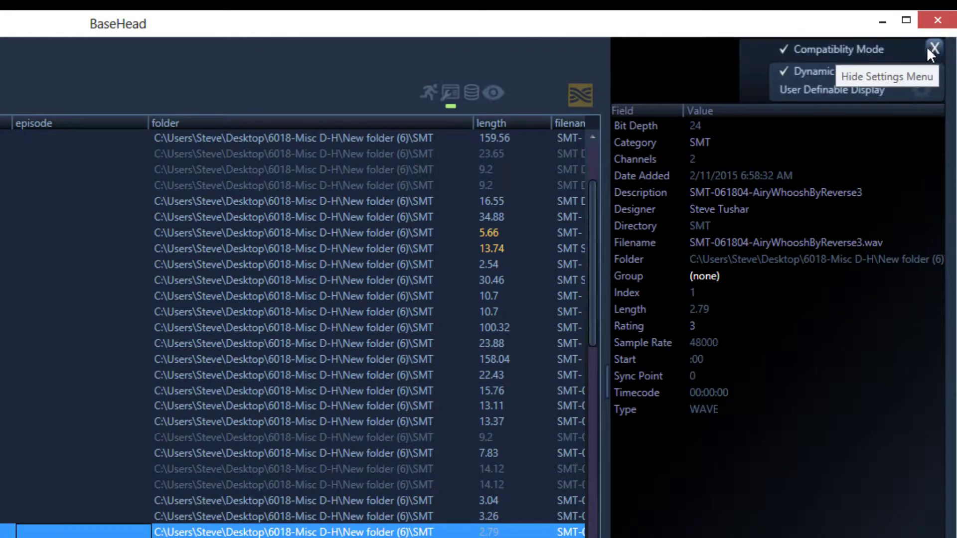
click(848, 93)
click(922, 94)
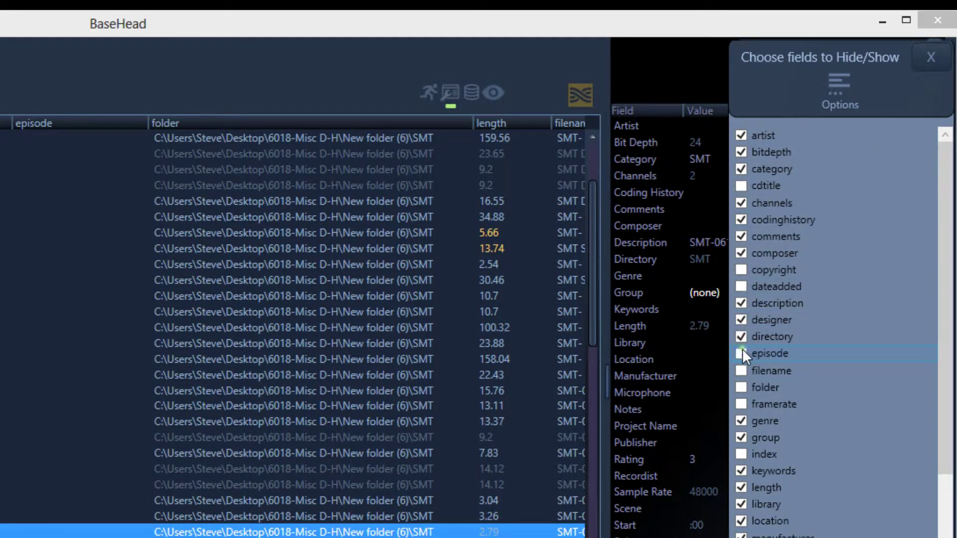
- Select the files from the TinitusHearing blowout takes up to SMT Deep Fire Whooshes and enter the designer's name as their Designer
click(920, 59)
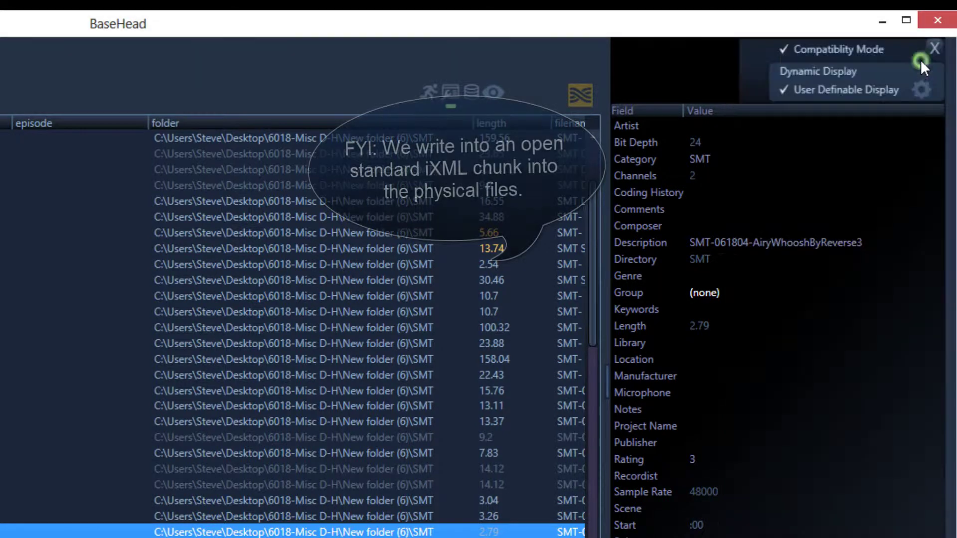
click(730, 259)
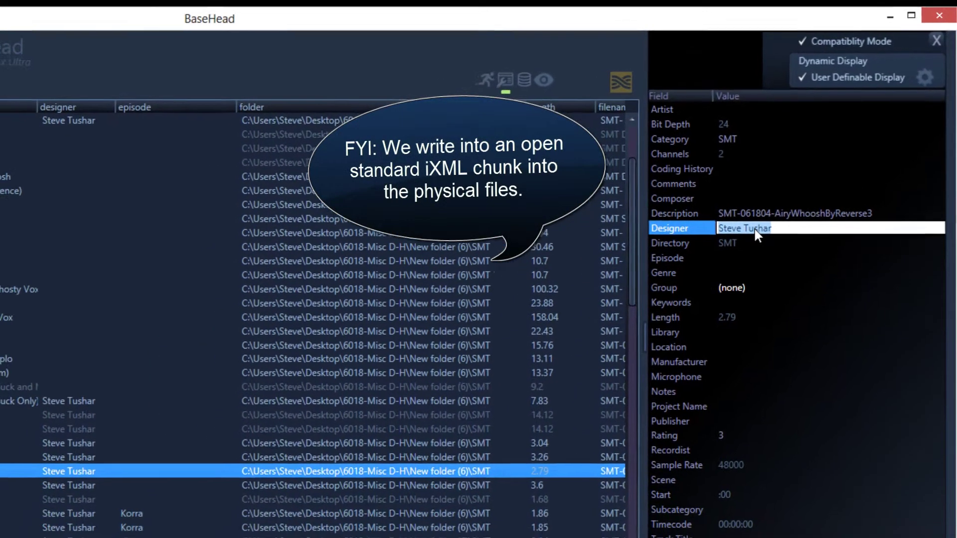
click(77, 386)
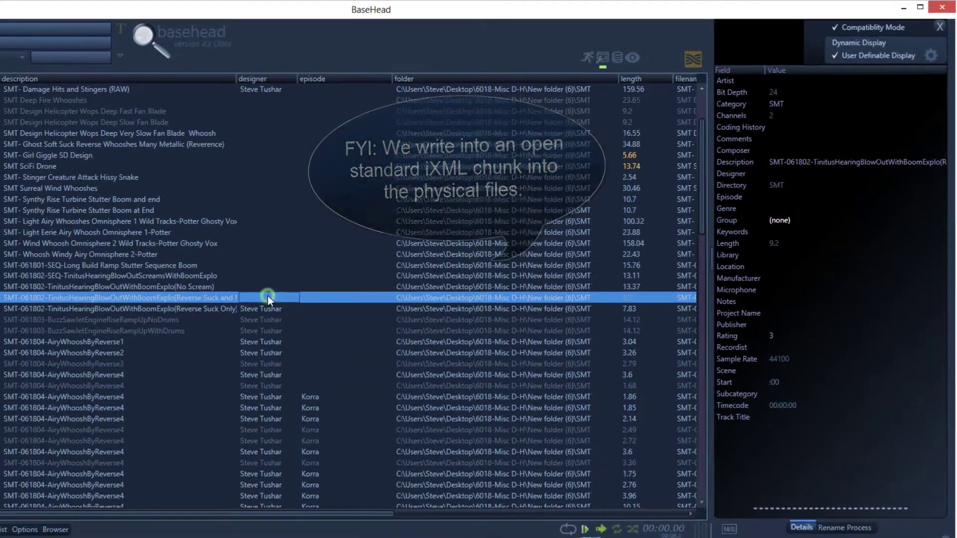
shift+click(264, 100)
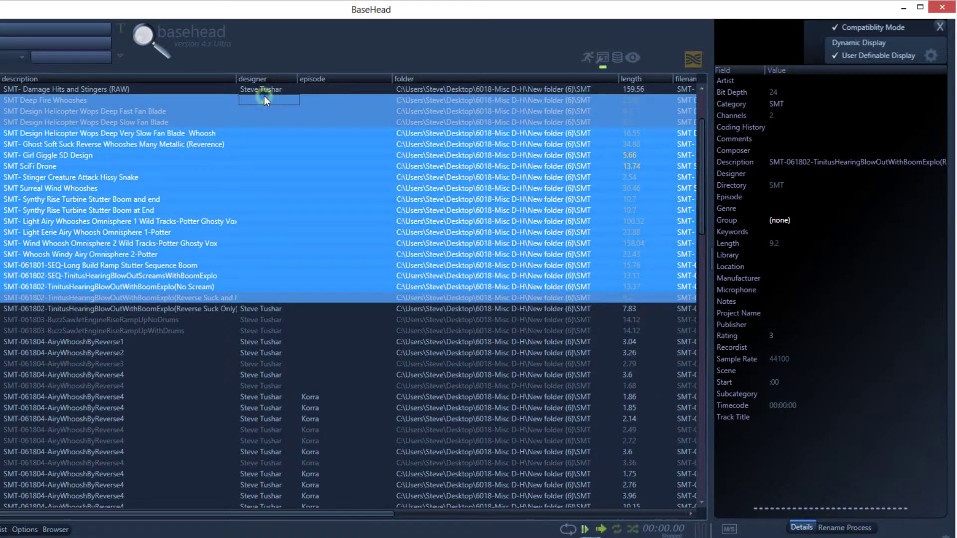
click(780, 173)
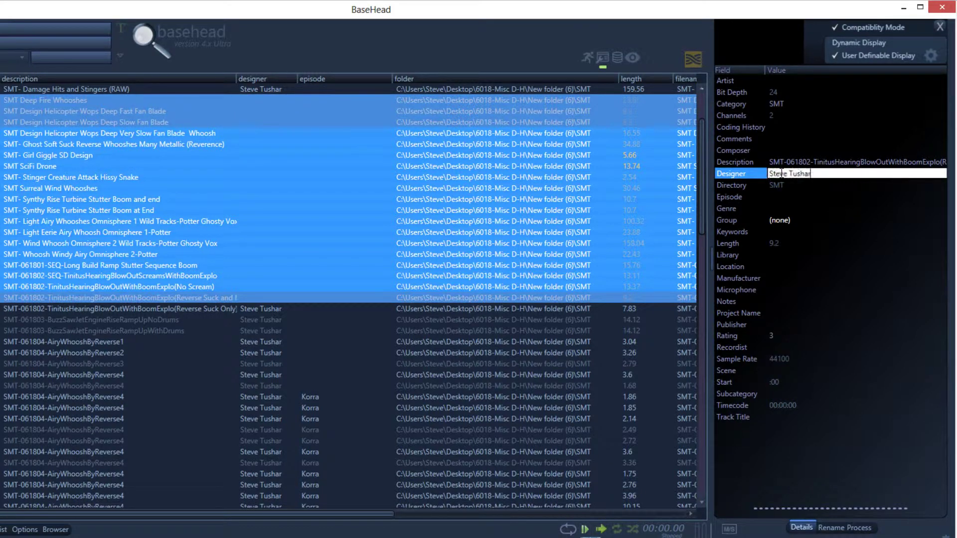
text(Steve Tushar)
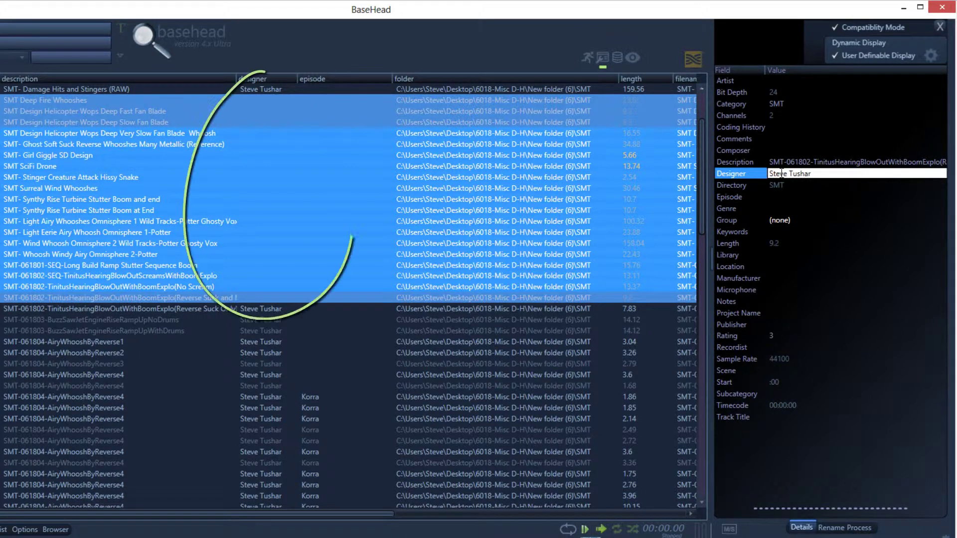
key(Return)
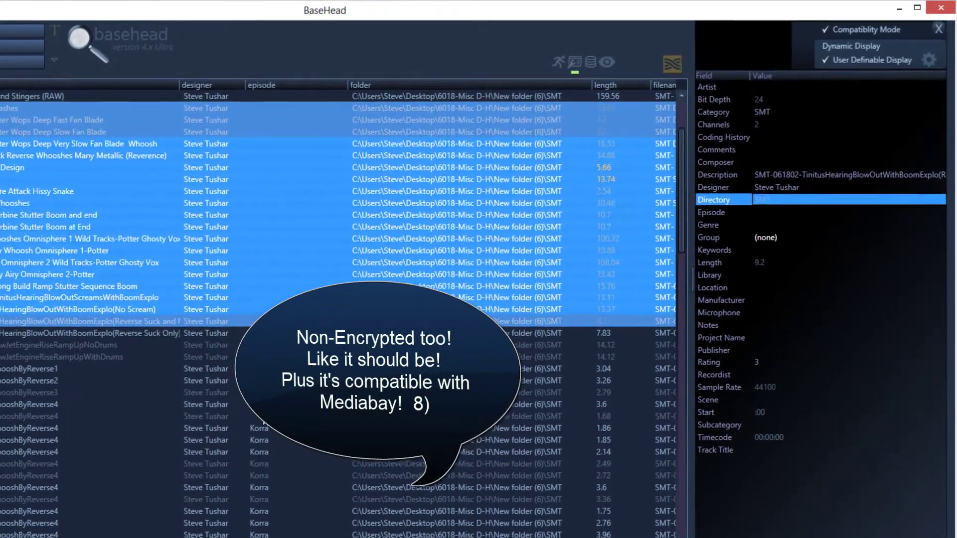
- Select the files from AiryWhooshByReverse4 up to the top row and set their Episode to Korra
click(313, 386)
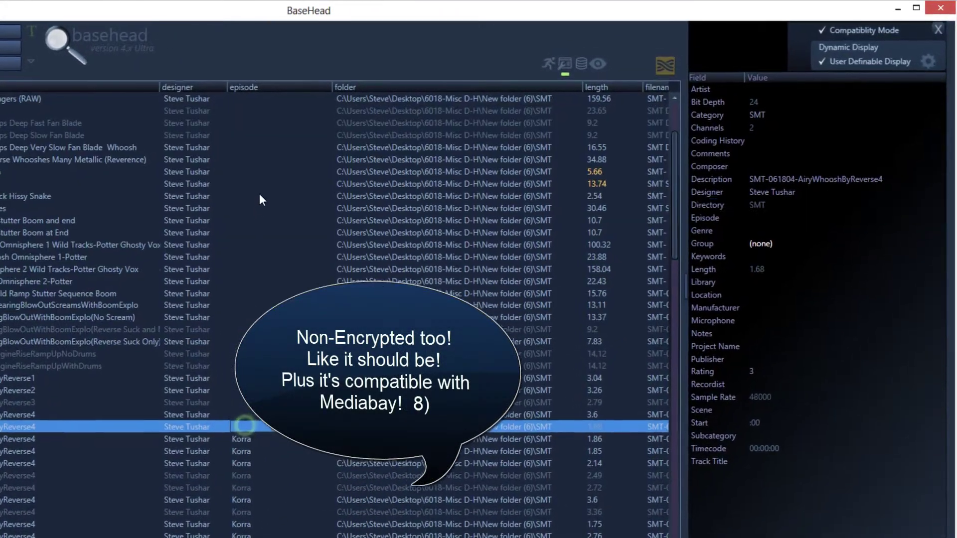
shift+click(250, 99)
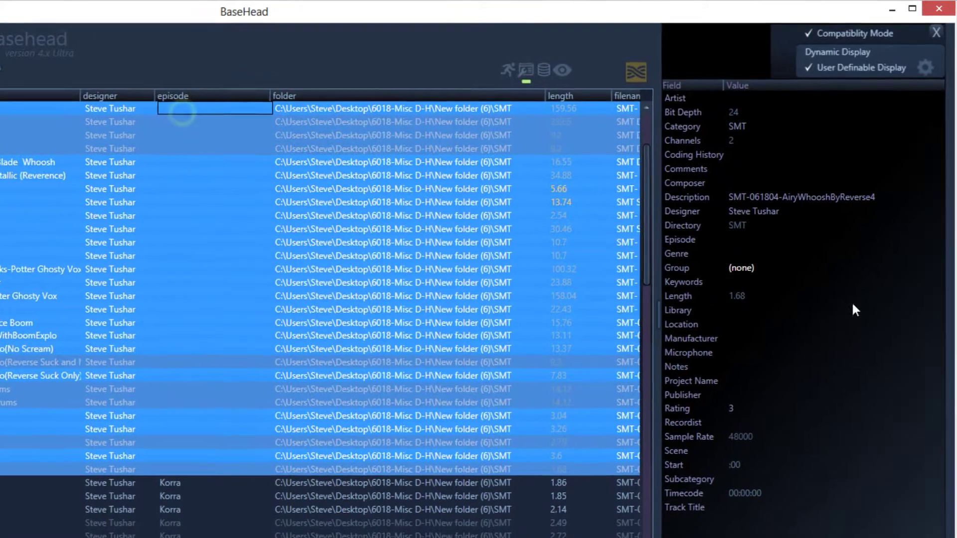
click(734, 244)
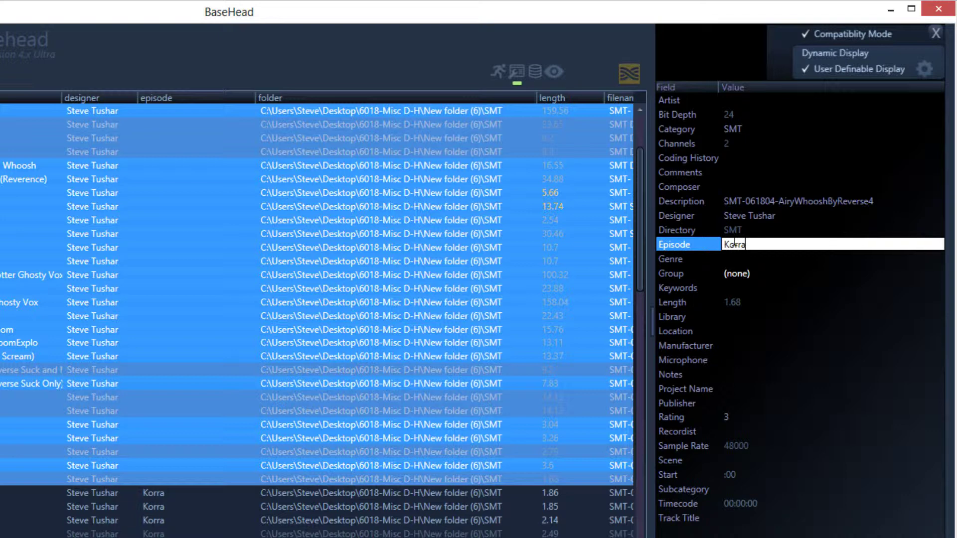
key(Return)
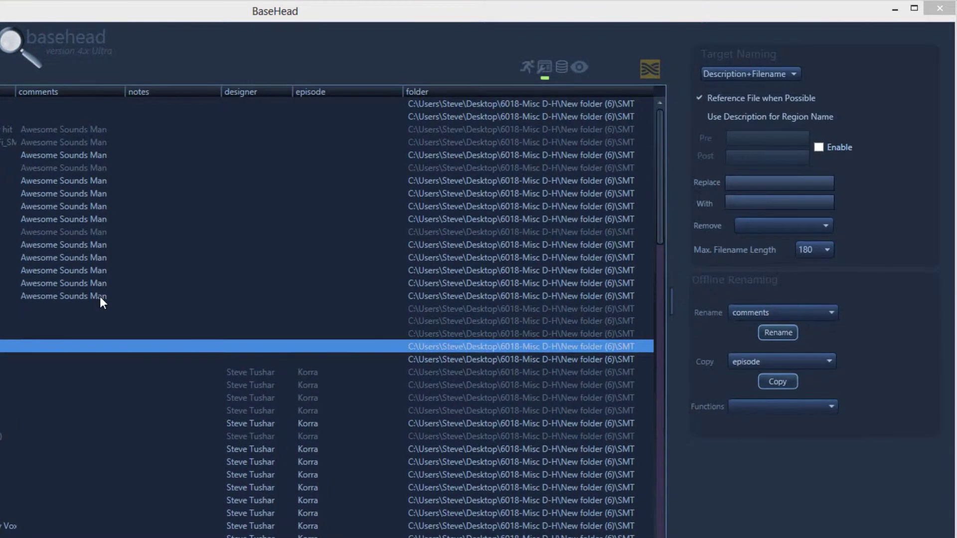
- Select the 14 Awesome Sounds Man rows and offline-rename their comments with spaces removed
click(100, 297)
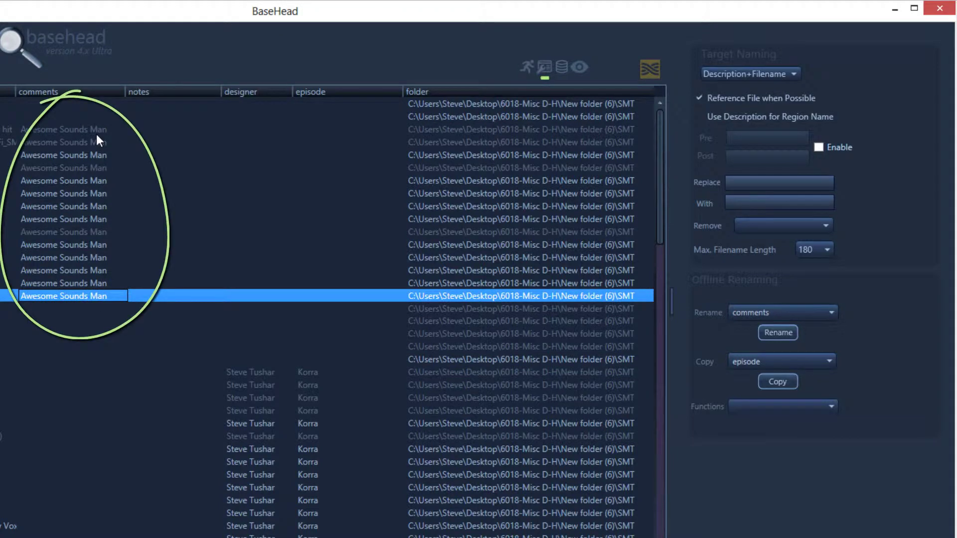
shift+click(96, 133)
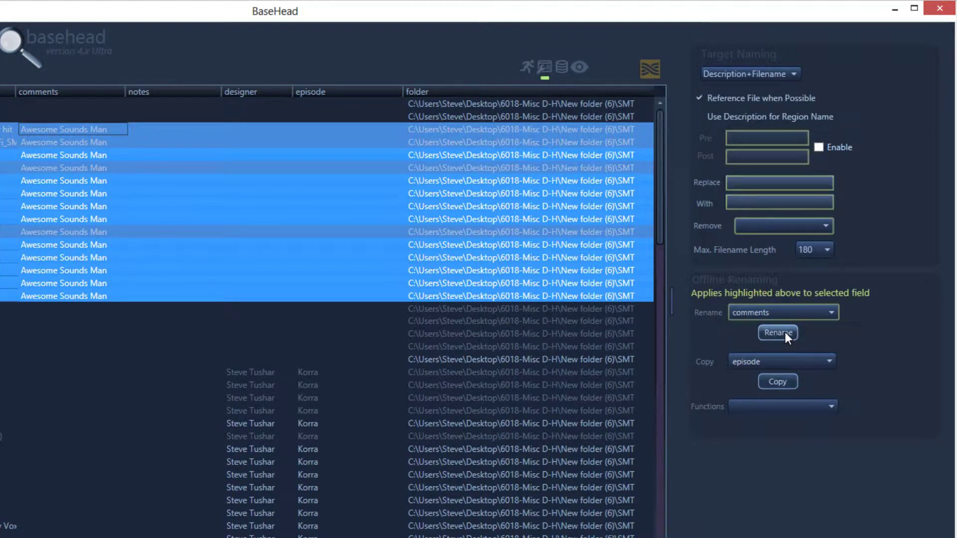
click(799, 223)
click(758, 250)
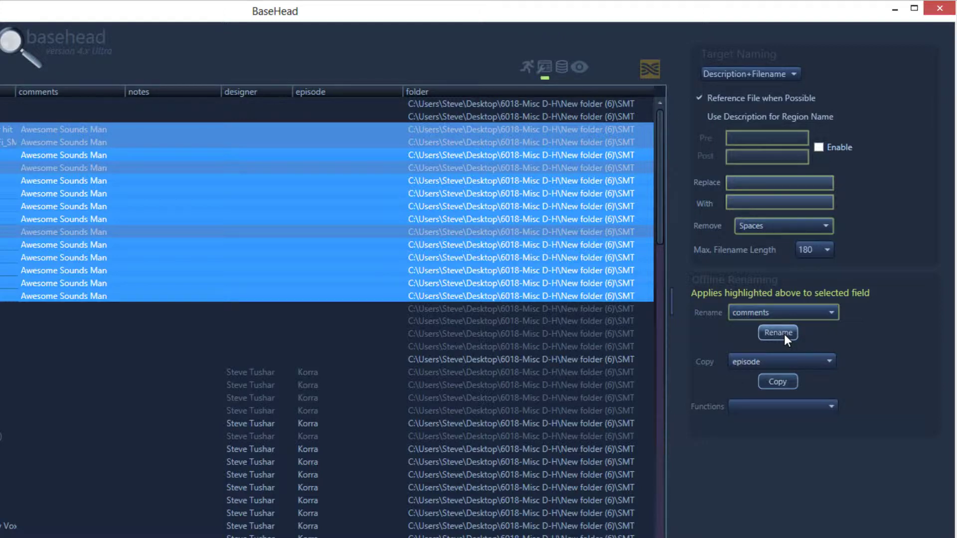
click(784, 334)
click(520, 527)
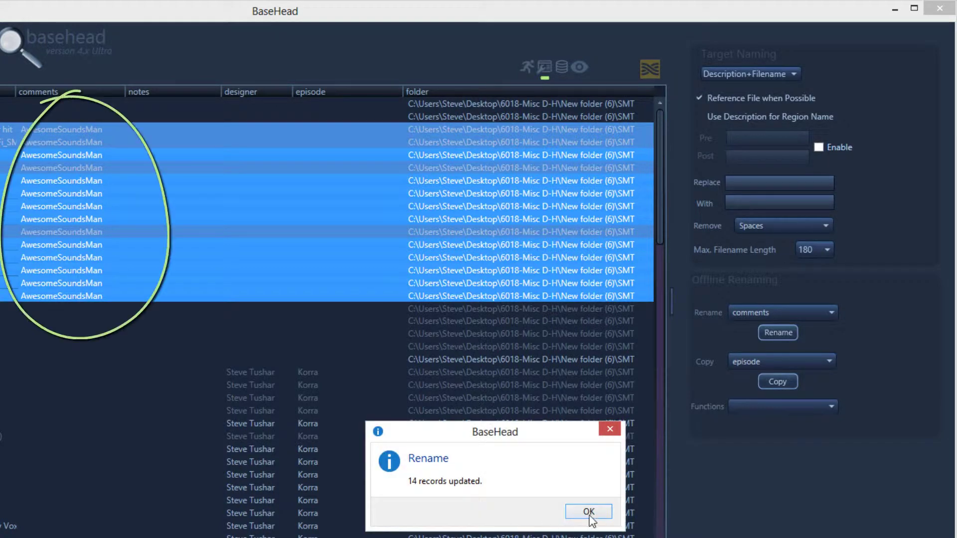
click(597, 512)
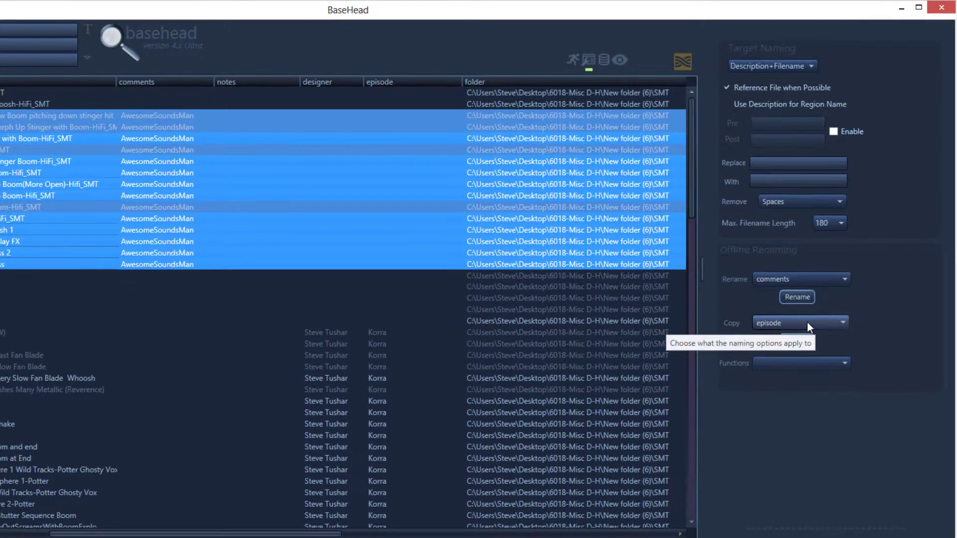
- Copy the comments of the 14 selected records into their notes field
click(802, 332)
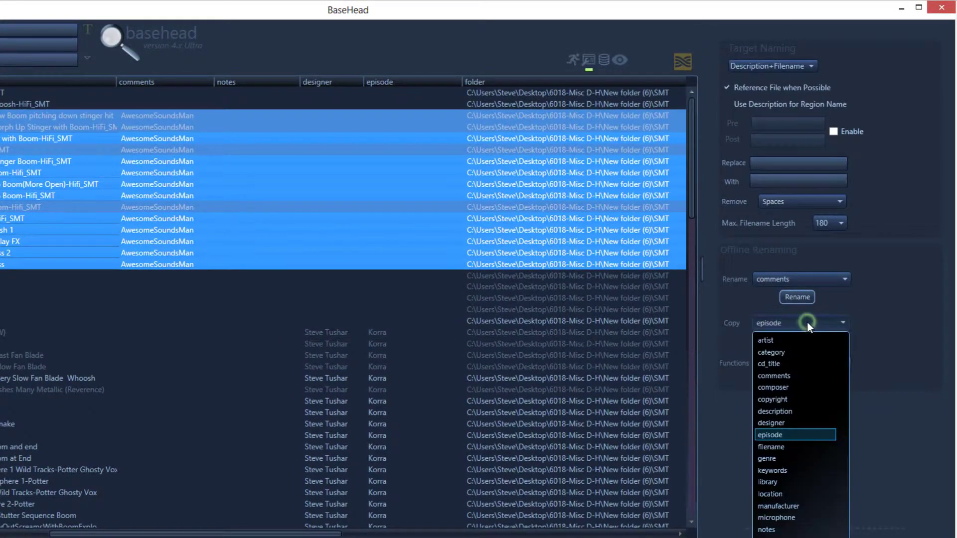
click(786, 529)
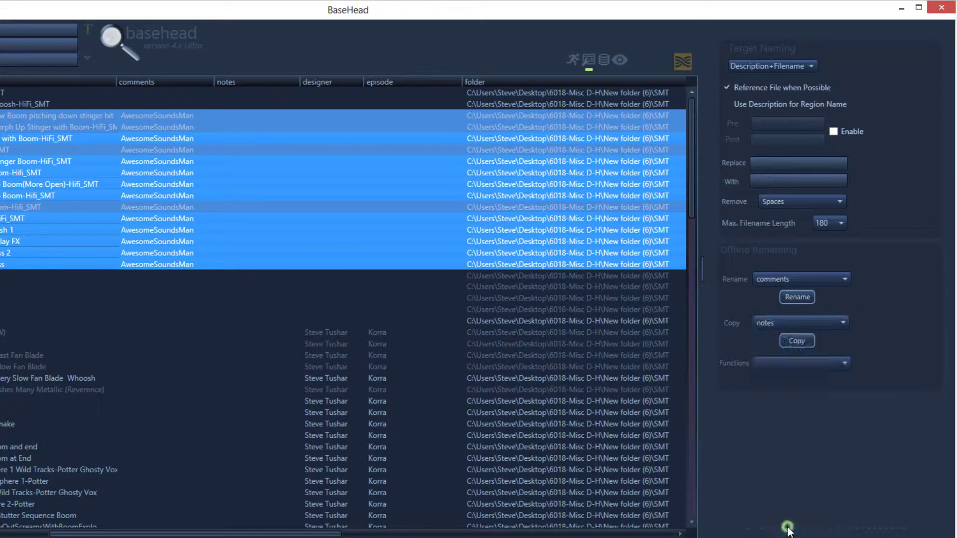
click(797, 342)
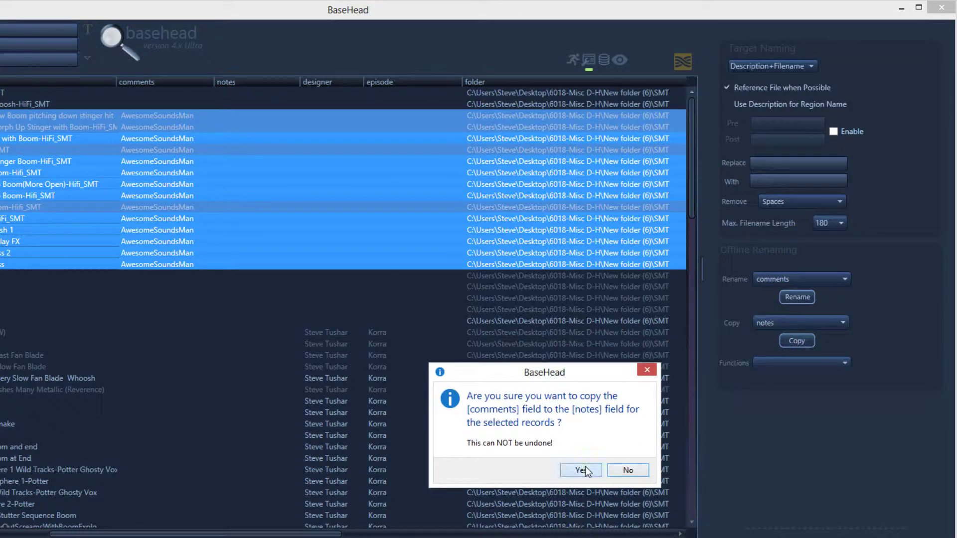
click(586, 467)
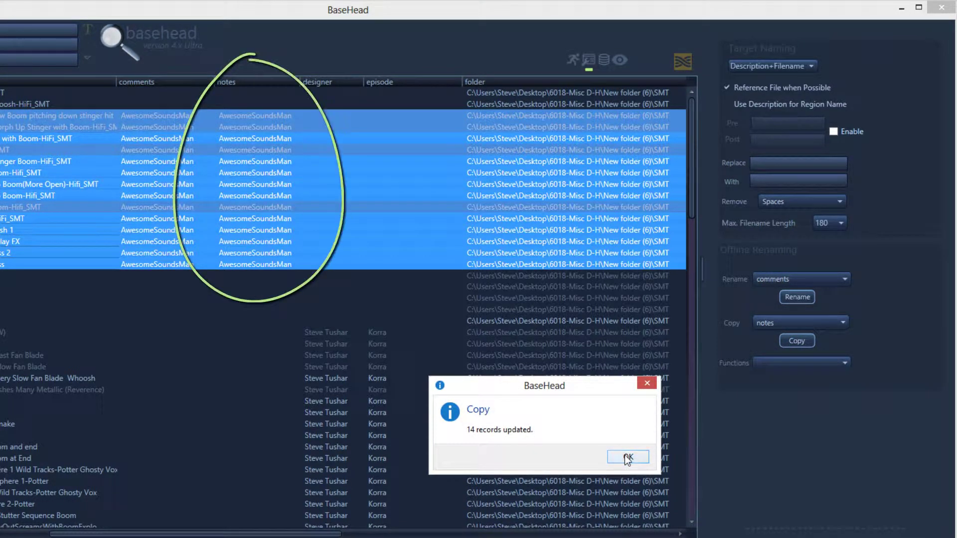
click(623, 457)
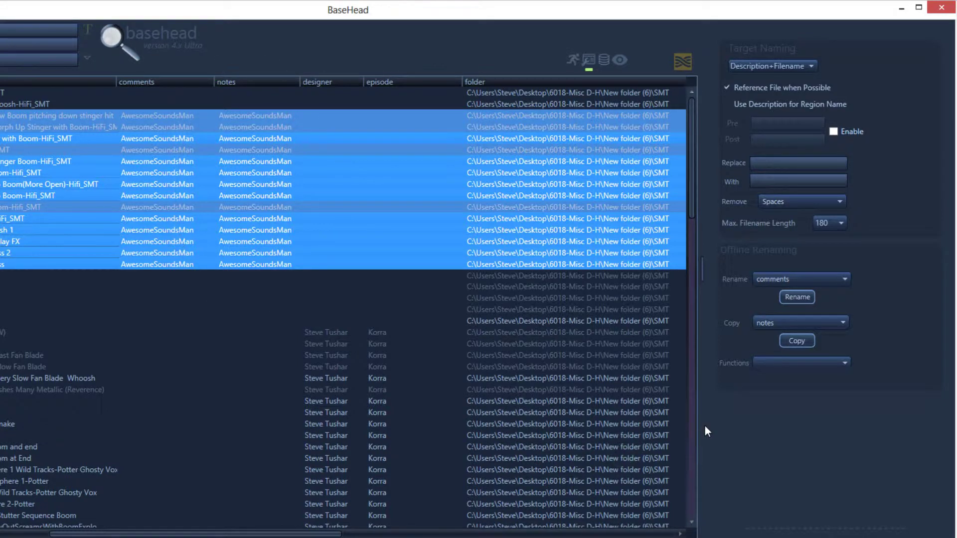
- Clear the comments field of the selected records with Clear Value for Selected Field
click(817, 366)
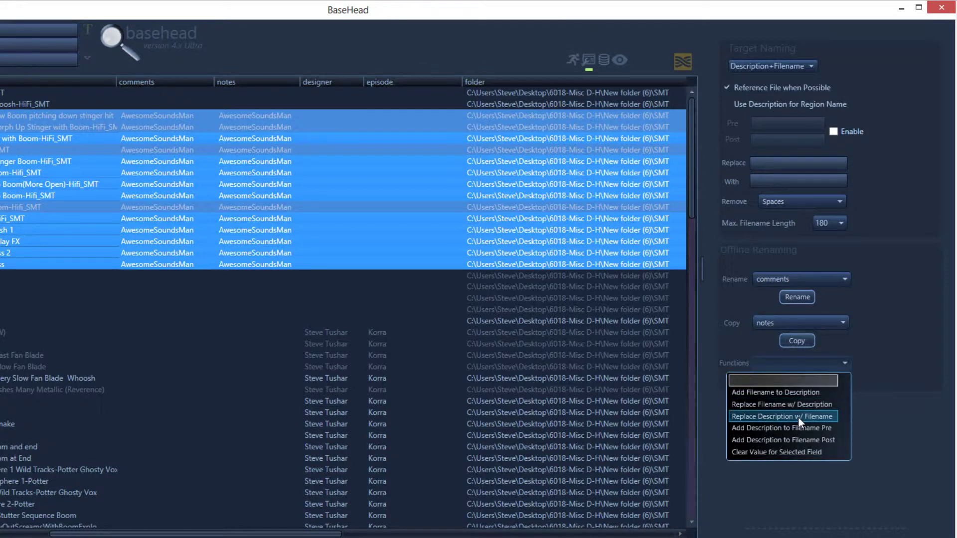
click(788, 452)
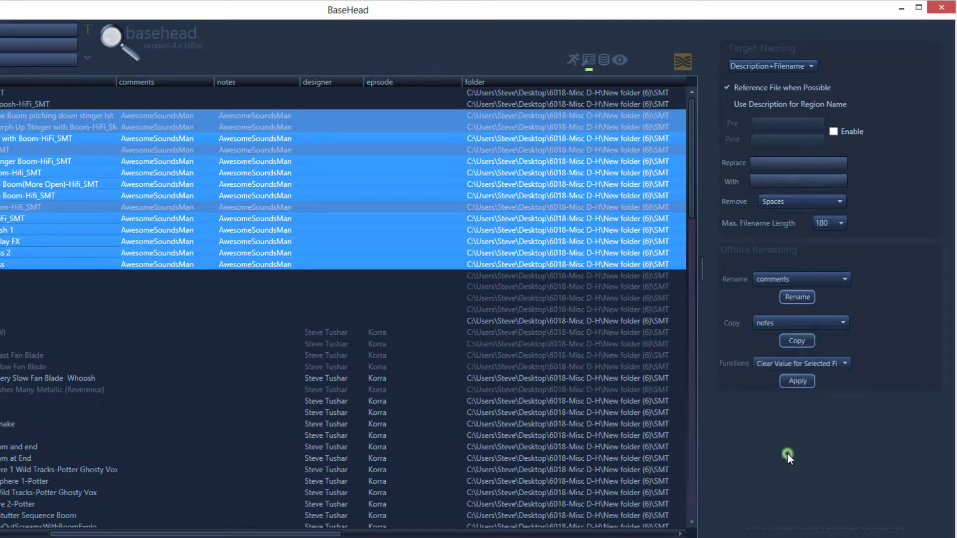
click(812, 381)
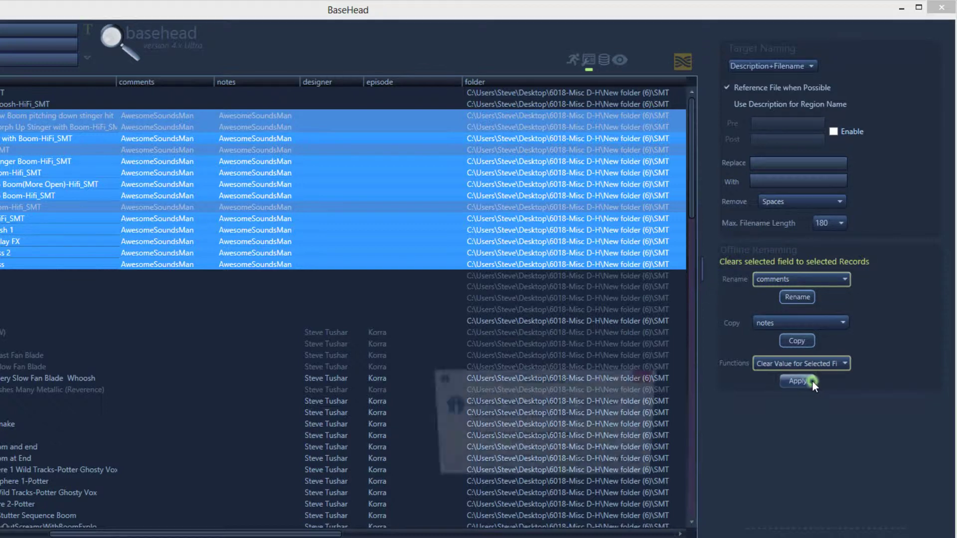
click(574, 465)
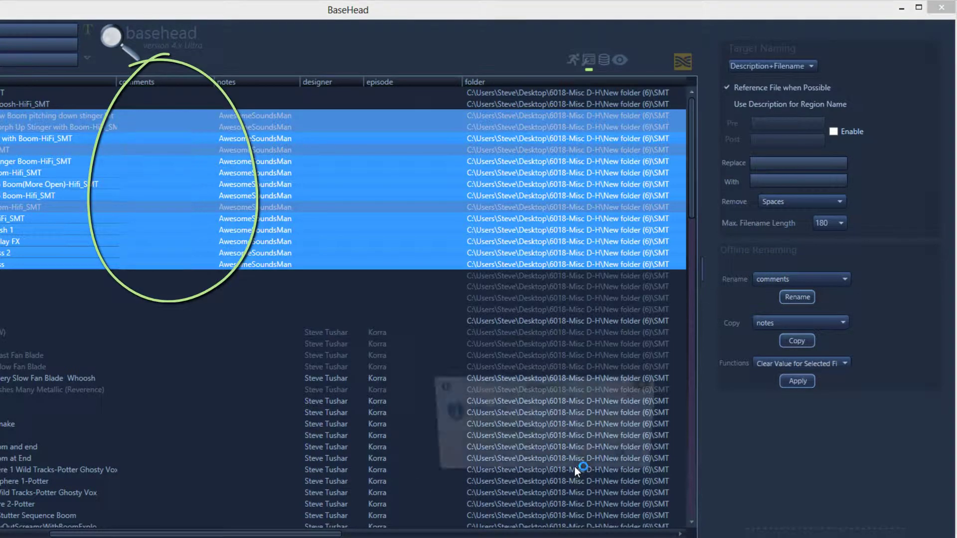
click(616, 457)
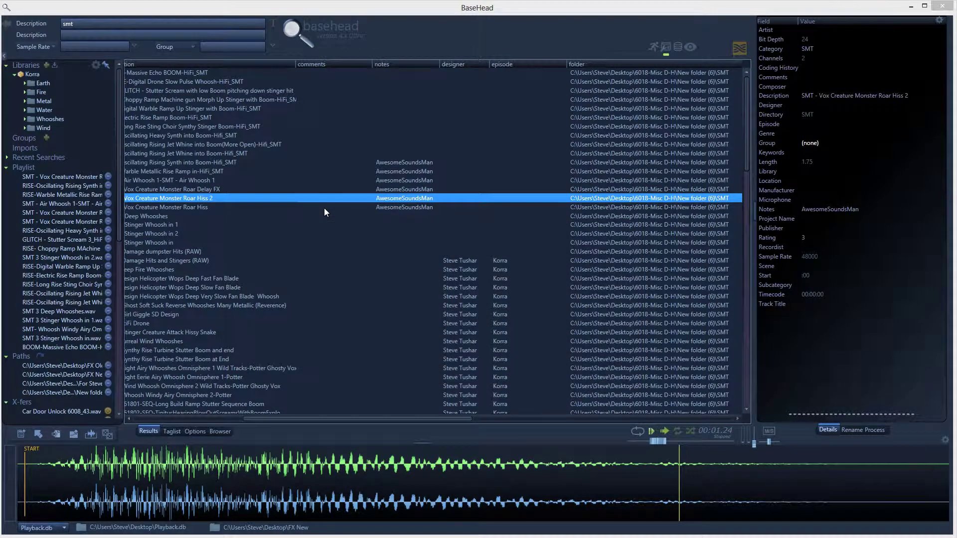
- Drag 376389477_26b100305c_o.jpg from Explorer onto the Vox Creature Monster Roar Hiss 2 details image area
key(alt+Tab)
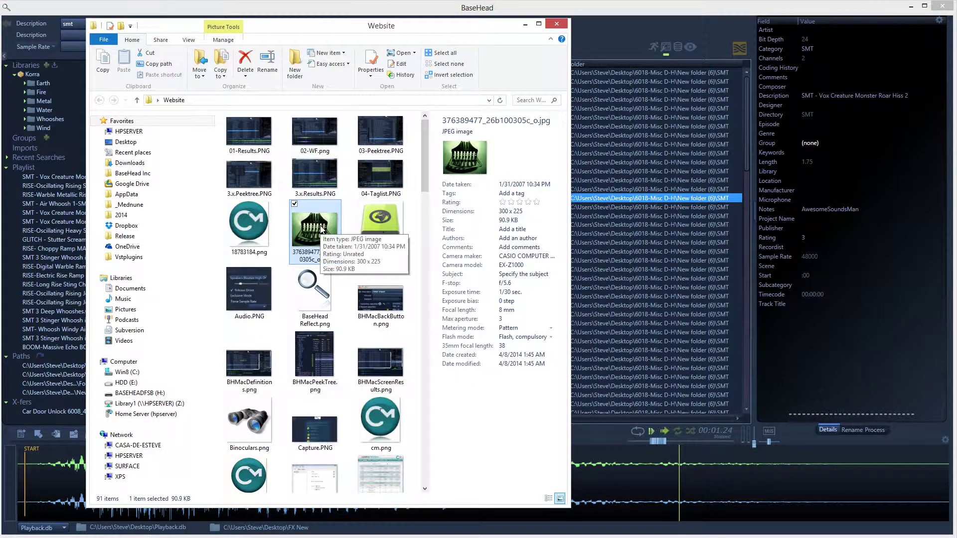
drag(321, 229, 846, 201)
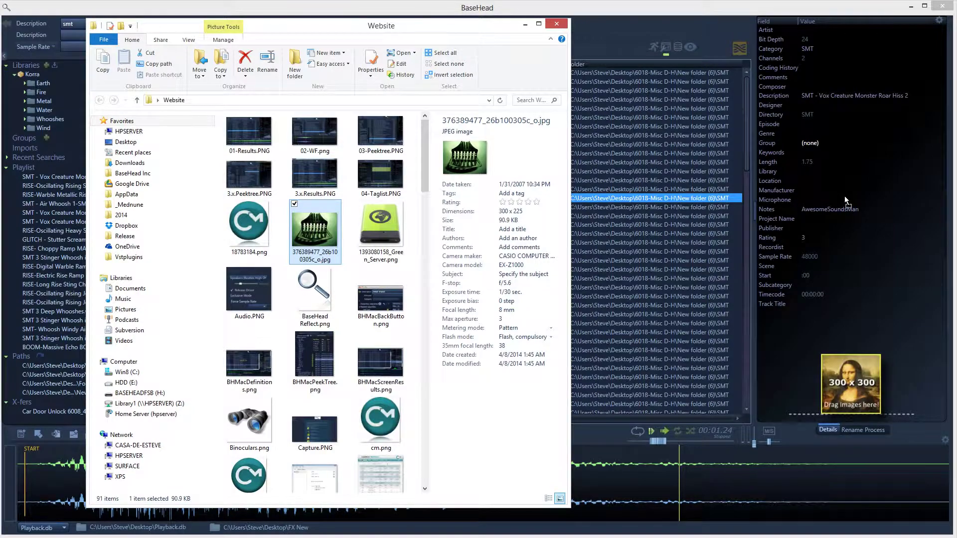
drag(855, 288, 855, 291)
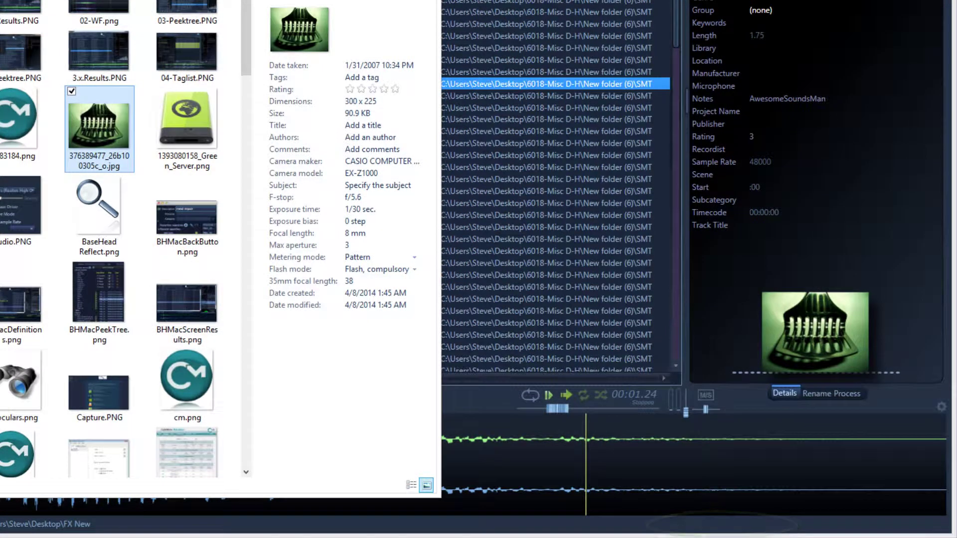
key(alt+Tab)
- Select four more sounds and attach the same green JPG image to them
click(230, 38)
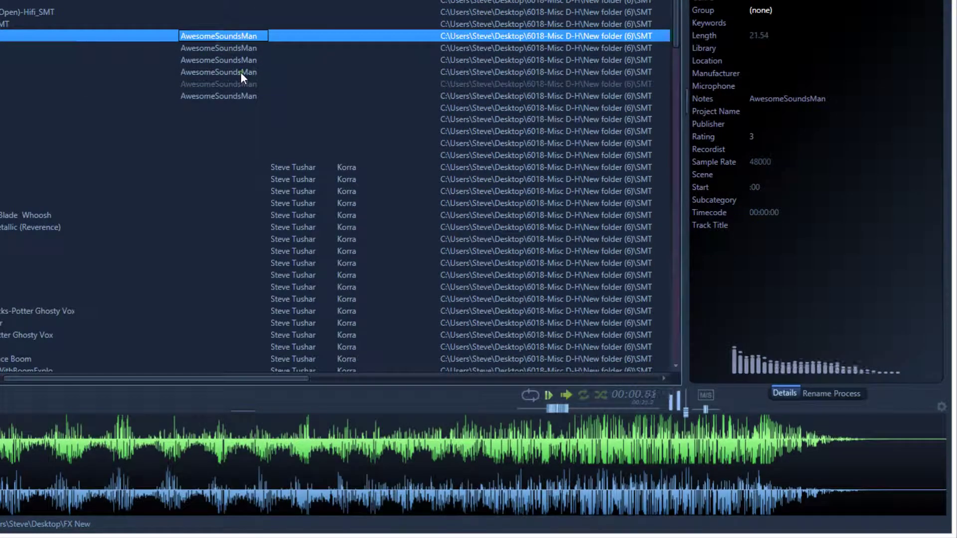
shift+click(240, 72)
key(alt+Tab)
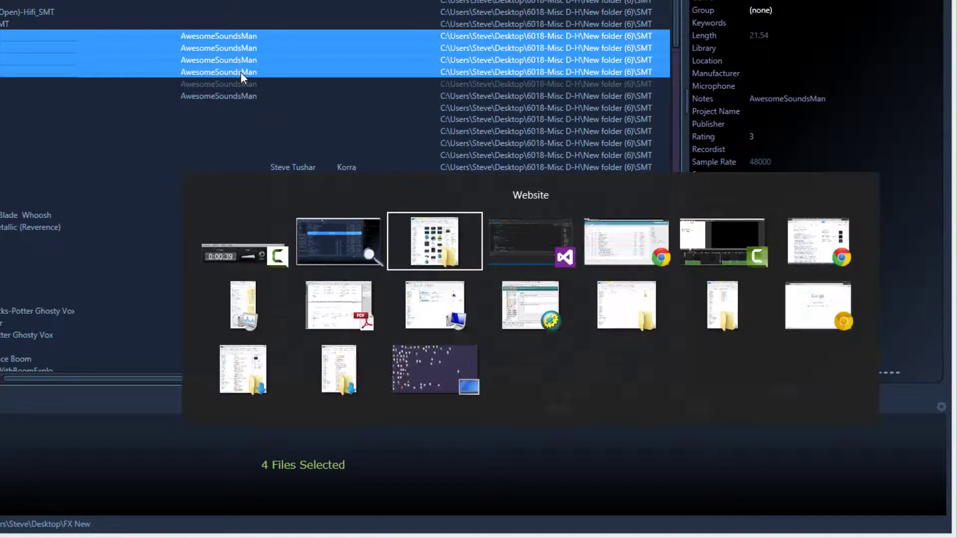
drag(101, 130, 807, 157)
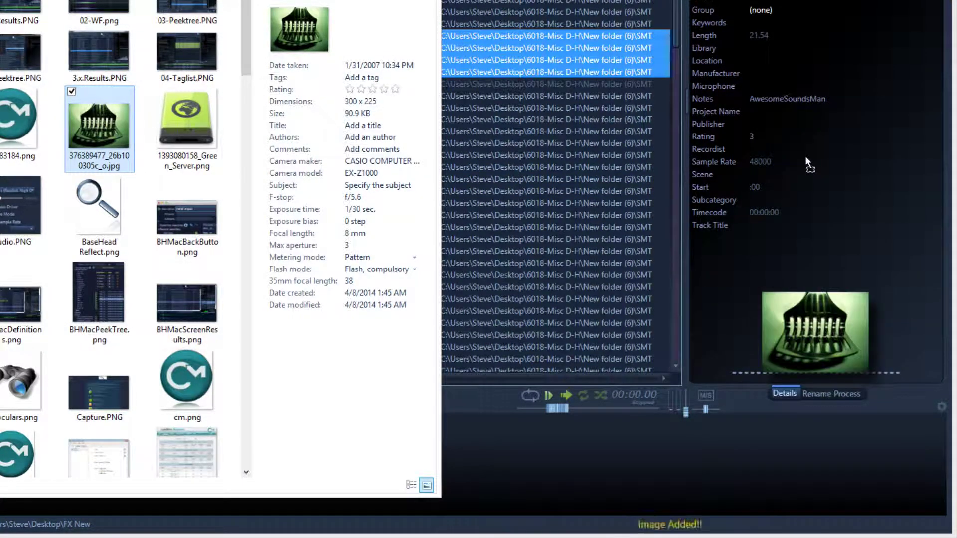
key(alt+Tab)
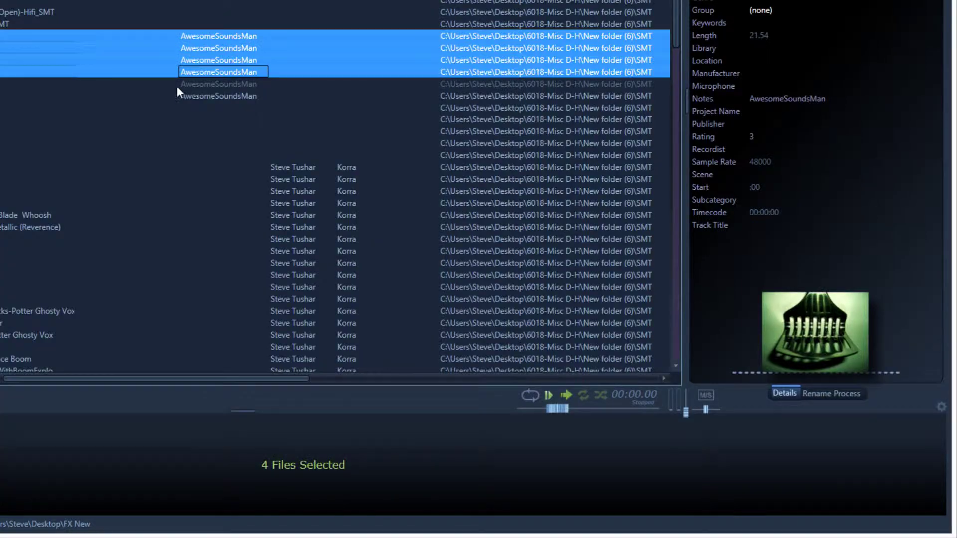
click(272, 67)
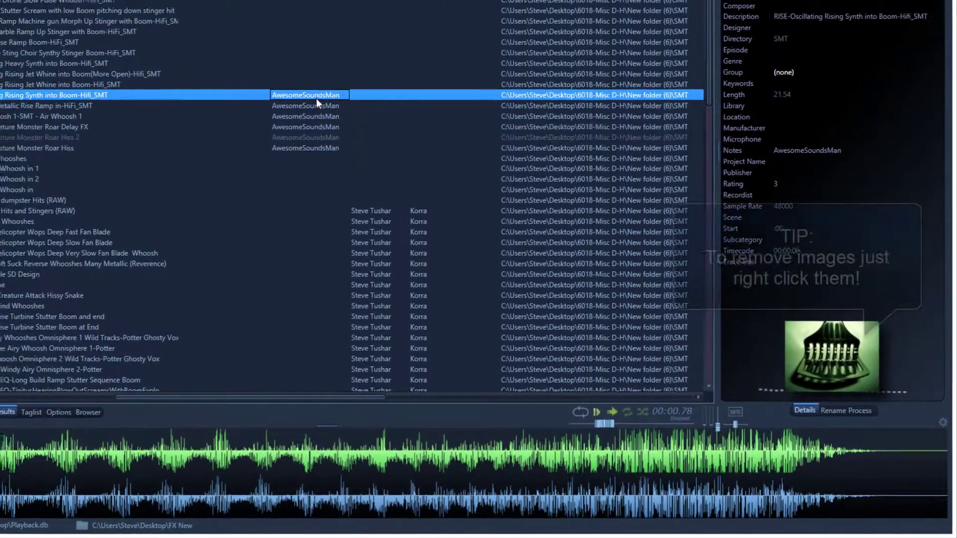